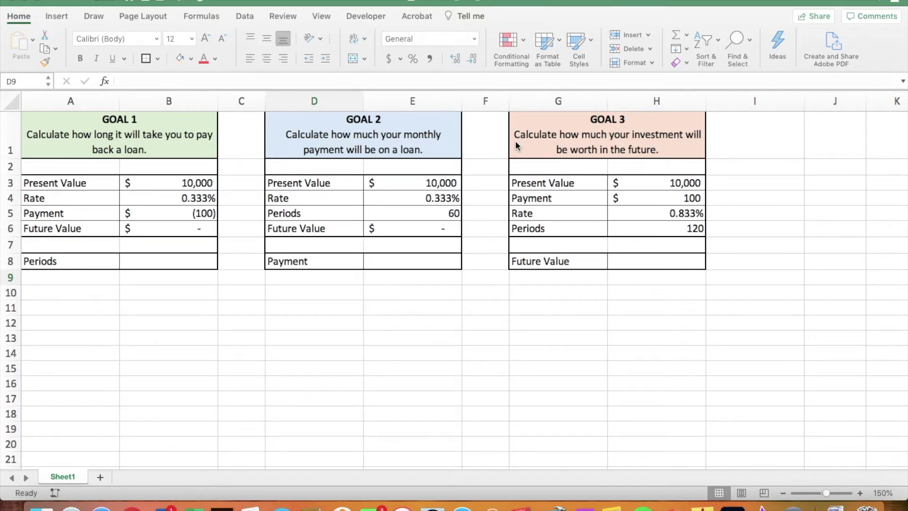
click(145, 170)
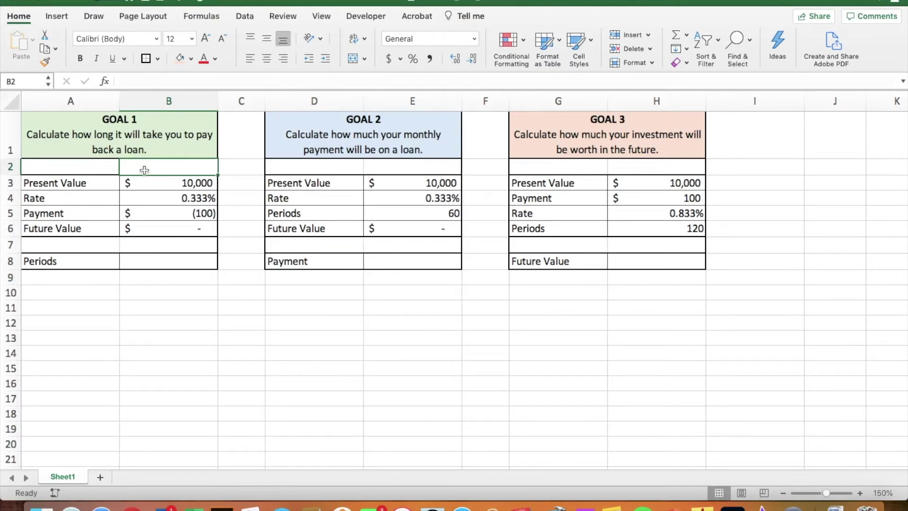
click(232, 188)
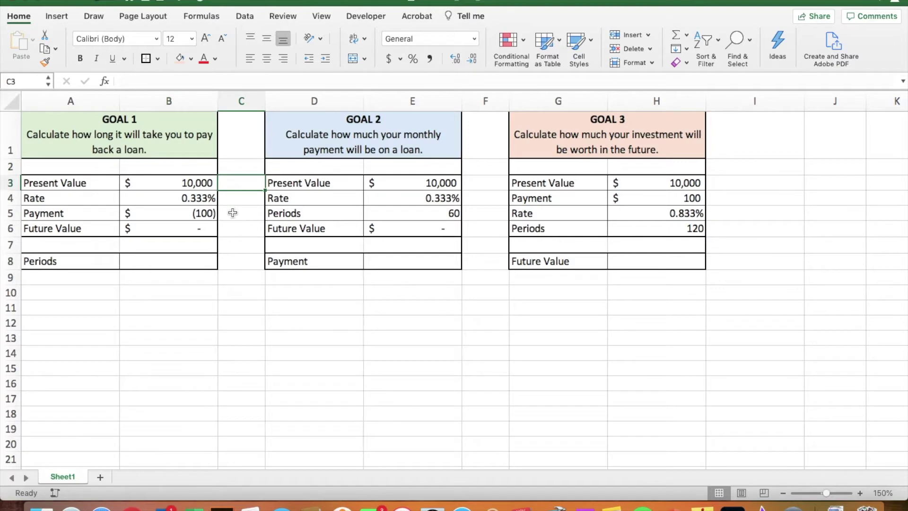
click(237, 198)
click(236, 183)
click(229, 199)
Step: Enter the Goal 1 monthly interest rate in cell B4 as 4/12%
click(197, 199)
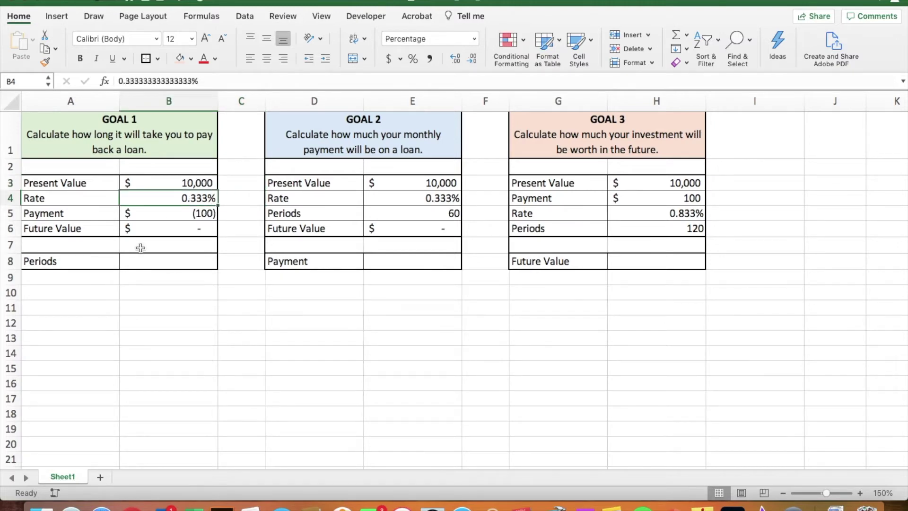
text(4/)
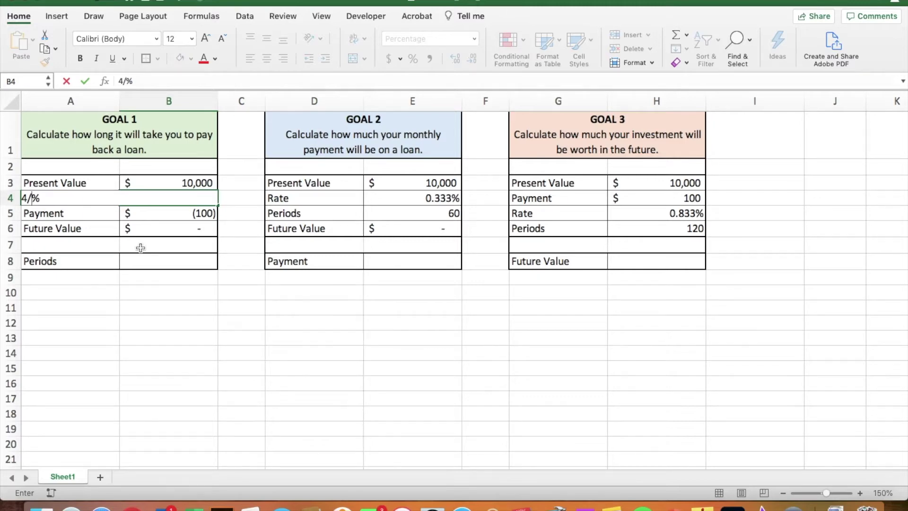
text(12)
key(Return)
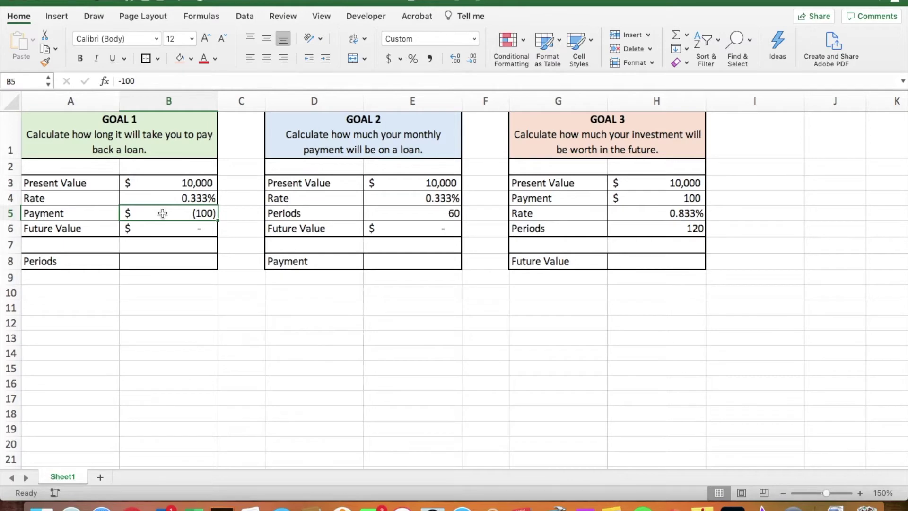
key(Down)
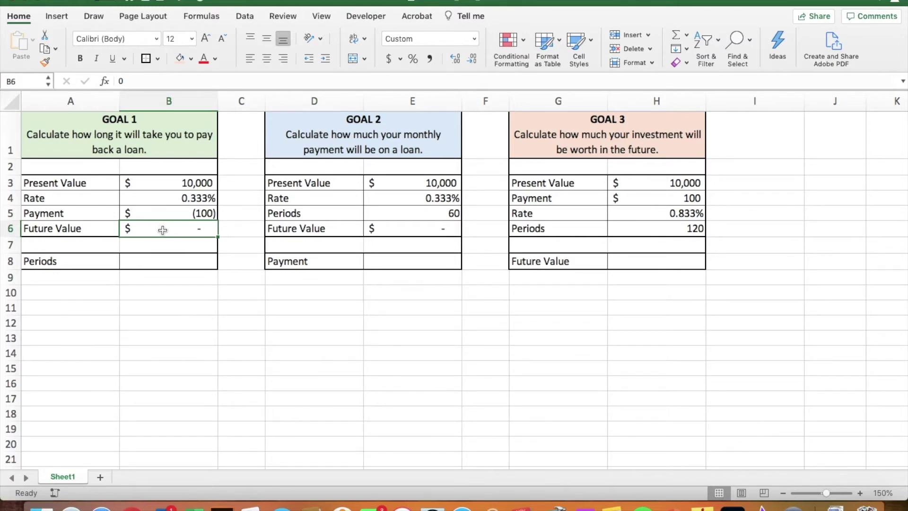
Step: Calculate the Goal 1 loan's number of periods in cell B8 with =NPER(B4,B5,B3,B6)
click(162, 261)
text(=)
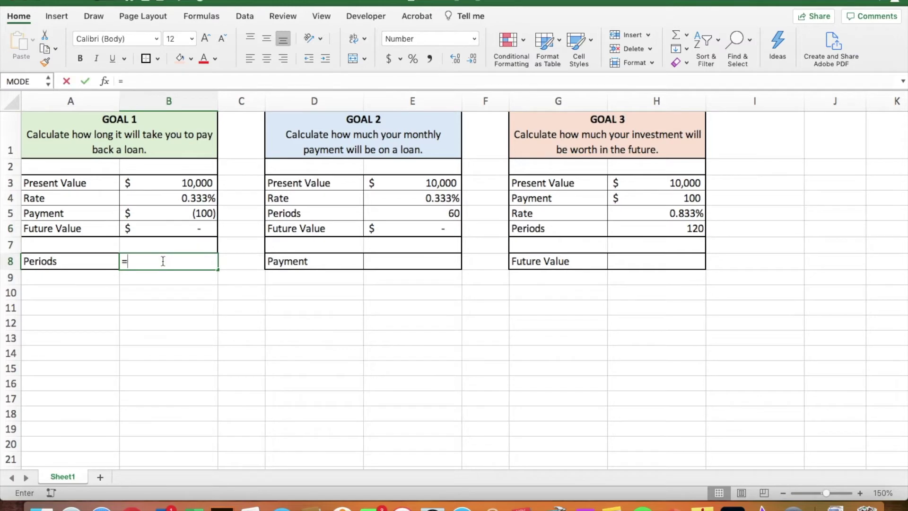
text(nper)
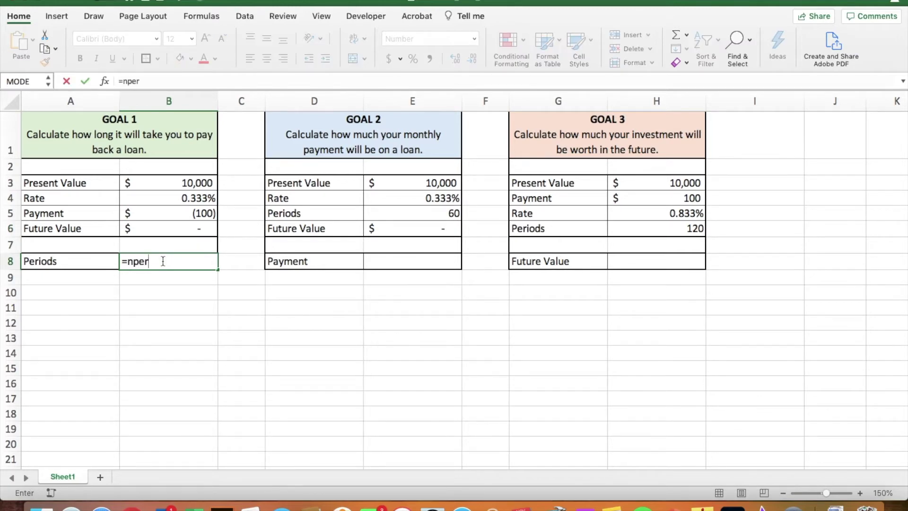
text(()
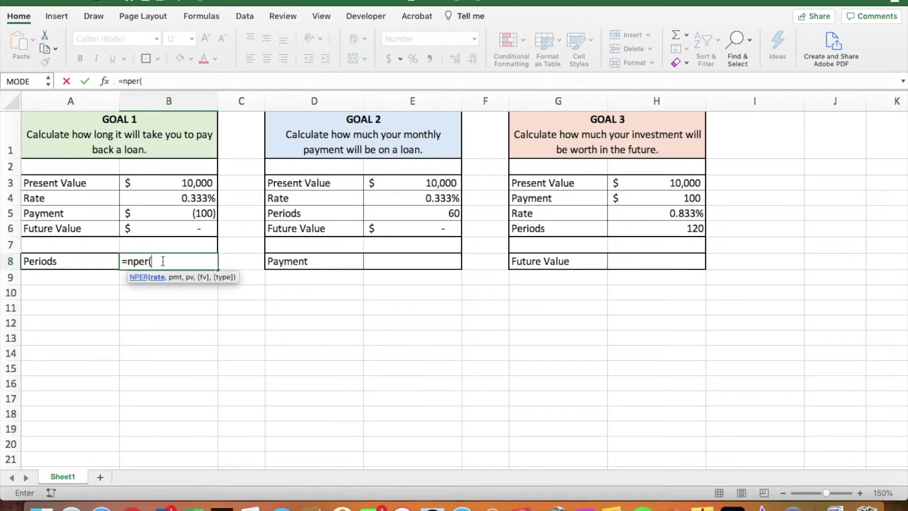
click(168, 199)
text(,)
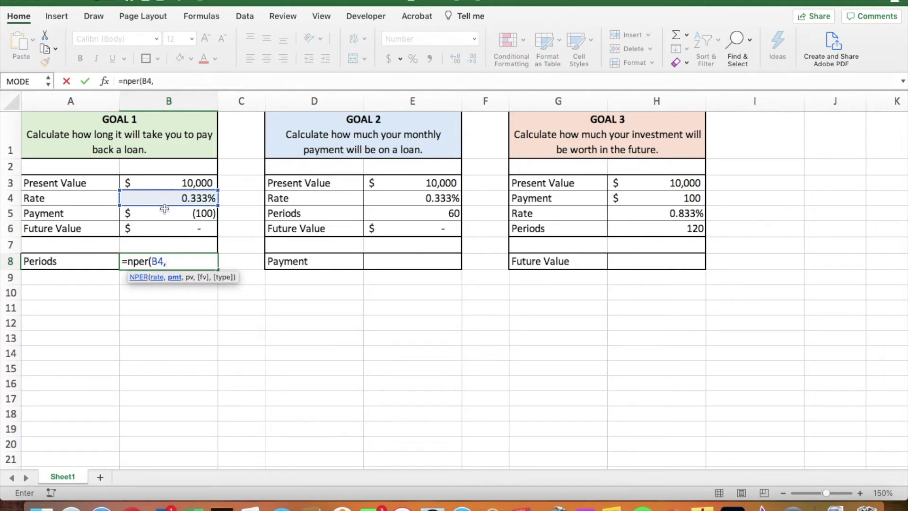
click(164, 213)
text(,)
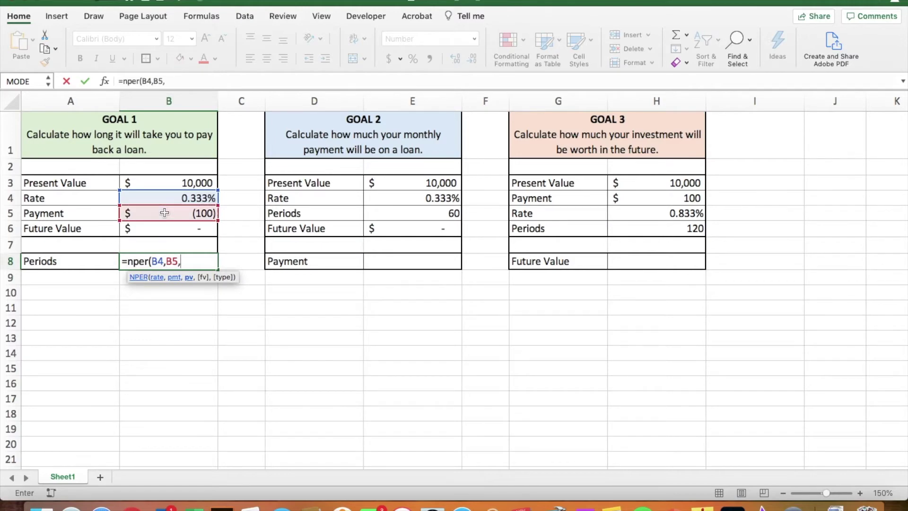
click(165, 184)
text(,)
click(160, 228)
text())
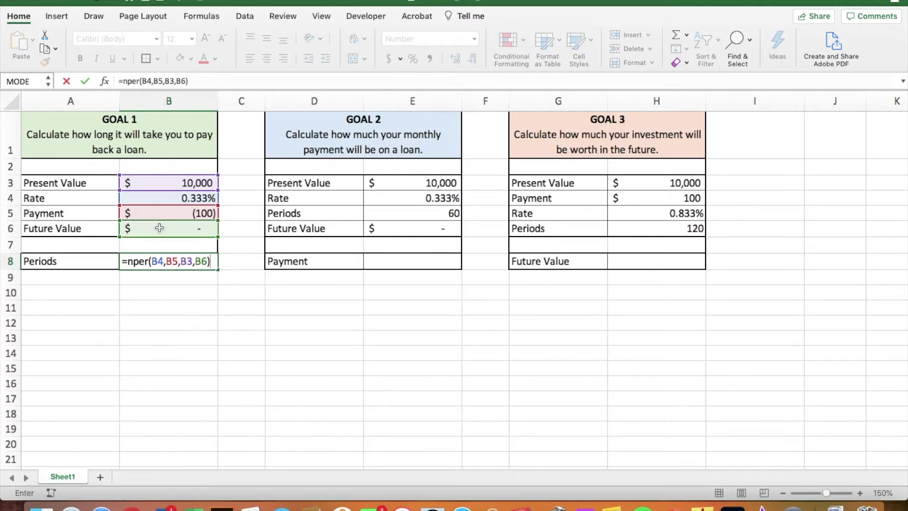
key(Return)
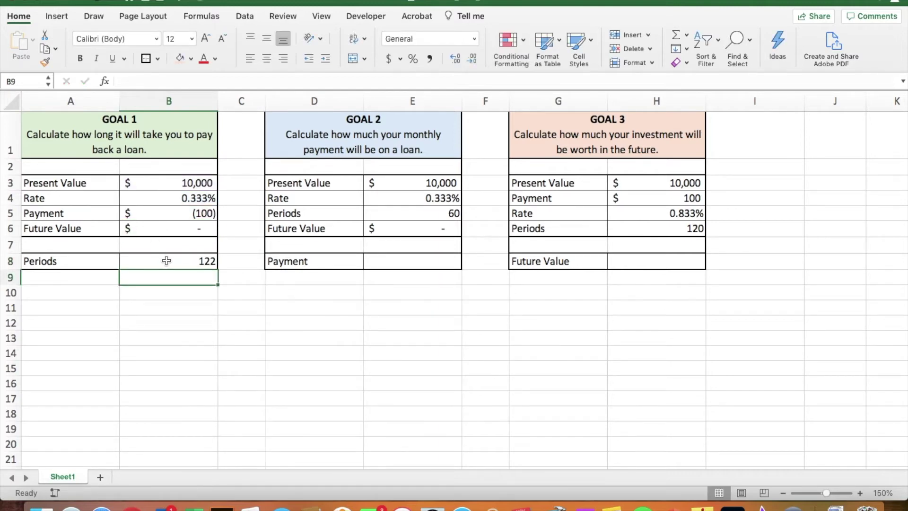
click(167, 260)
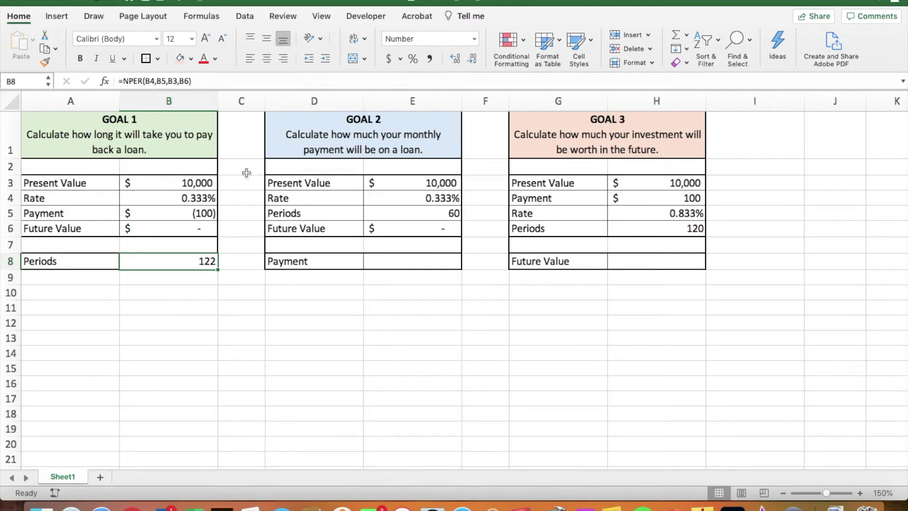
Step: Enter the Goal 2 loan's number of periods in cell E5 as =5*12
click(281, 149)
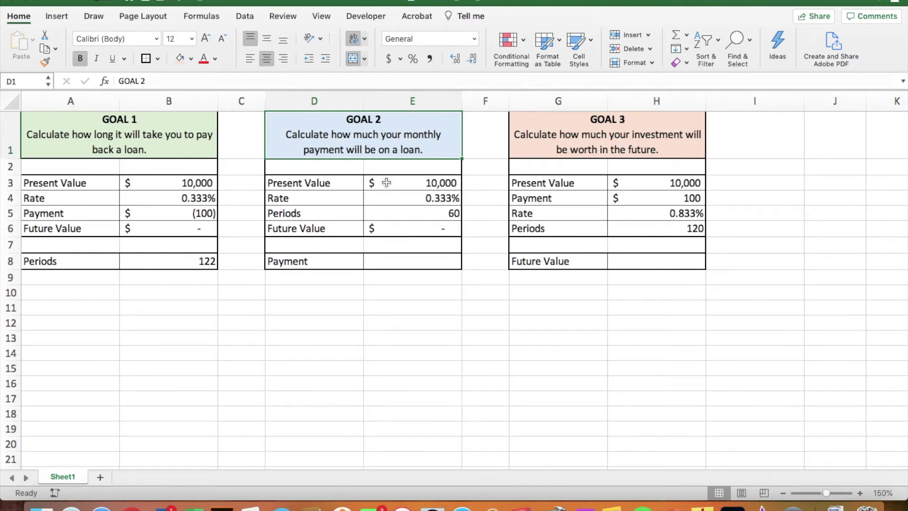
click(392, 213)
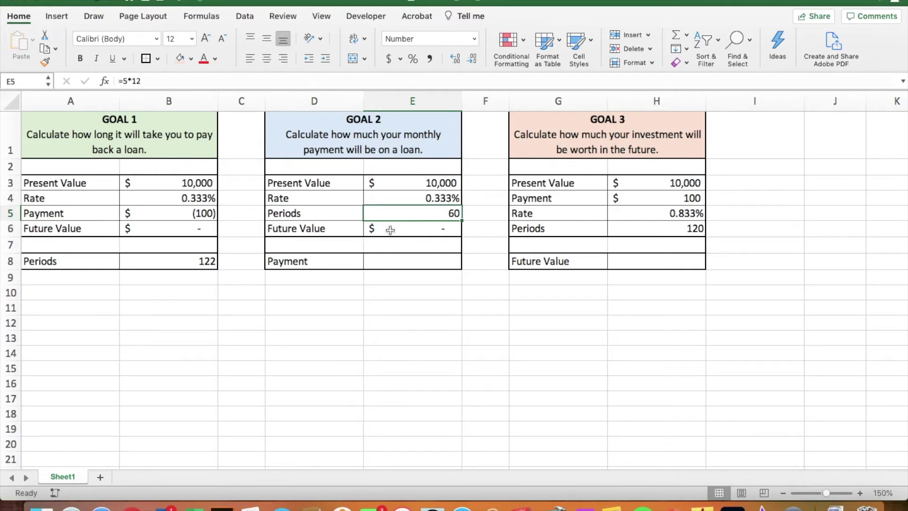
click(398, 183)
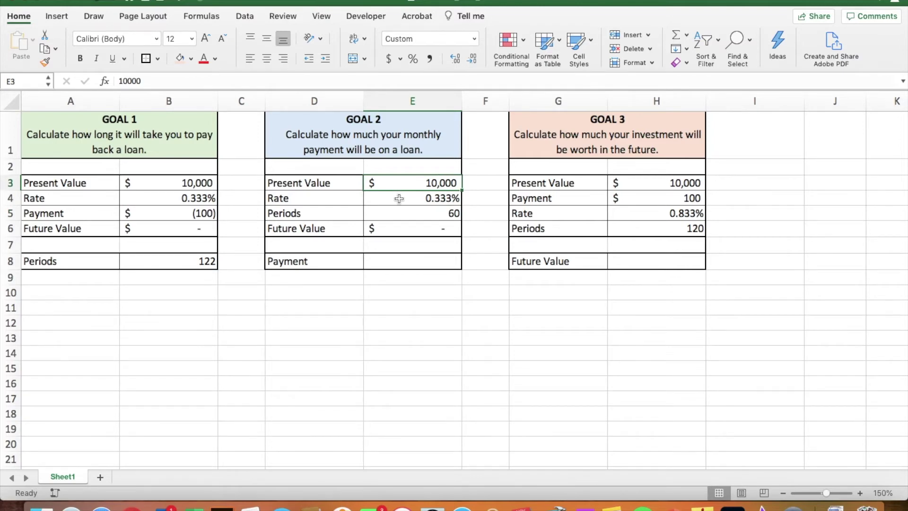
click(399, 199)
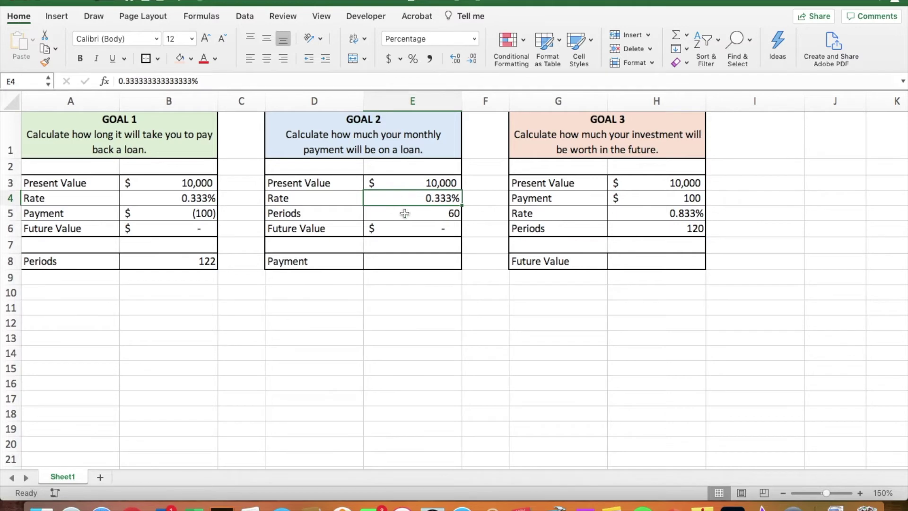
click(405, 213)
text(=5*12)
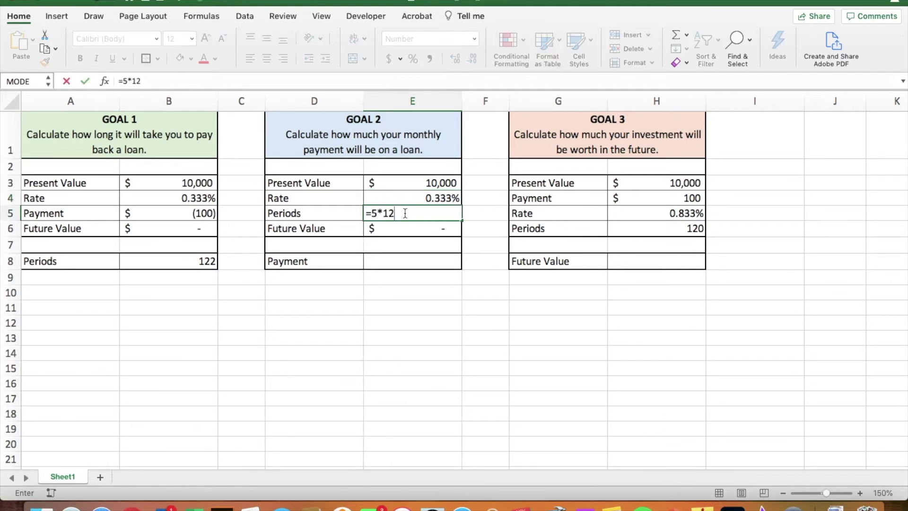
key(Return)
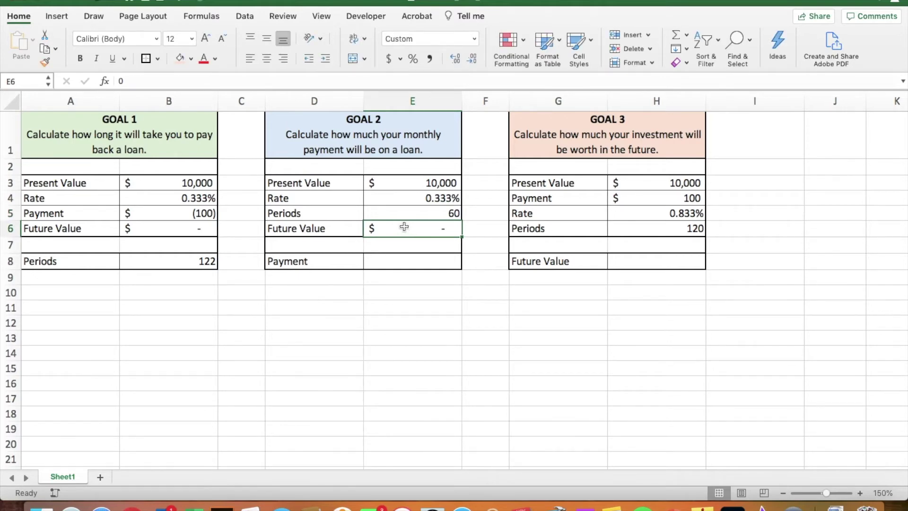
Step: Calculate the Goal 2 monthly payment in cell E8 with the PMT function, using E4, E5, E3 and E6 as arguments
click(407, 262)
text(=)
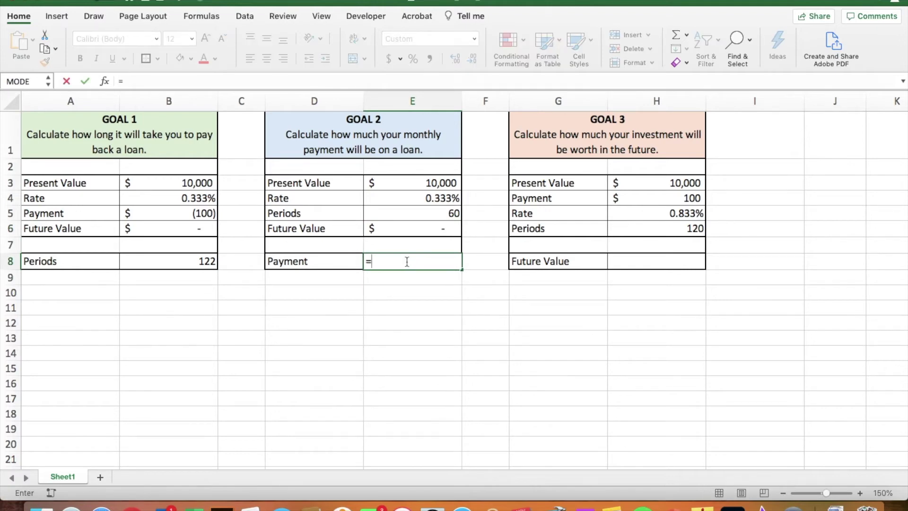
text(pmt()
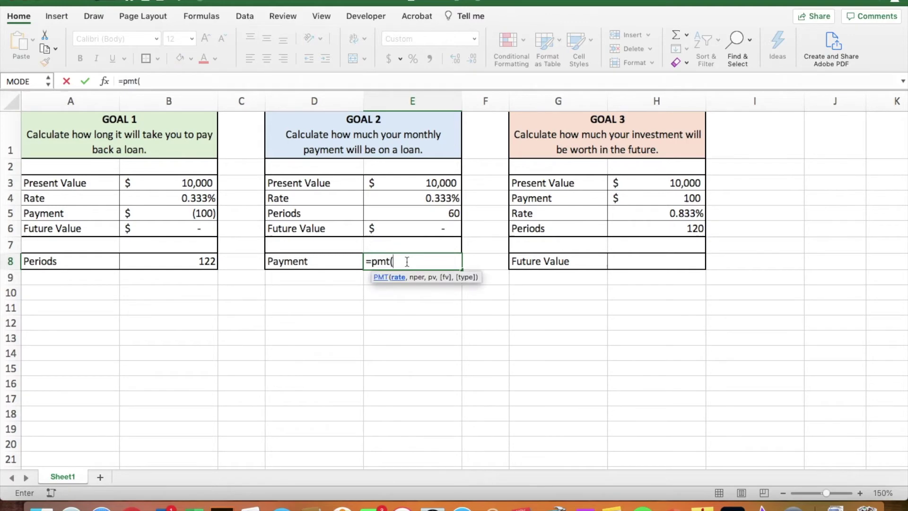
click(412, 197)
text(,)
click(409, 214)
text(,)
click(406, 183)
text(,)
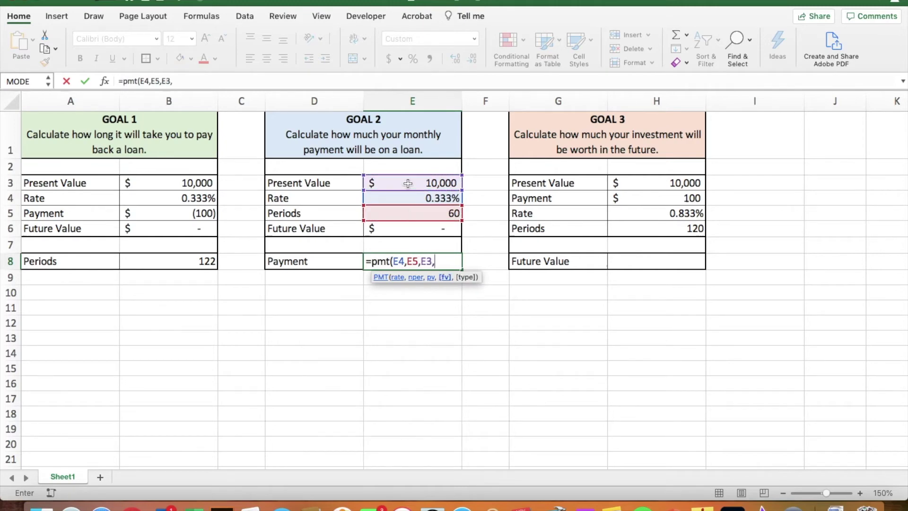
click(409, 229)
key(Return)
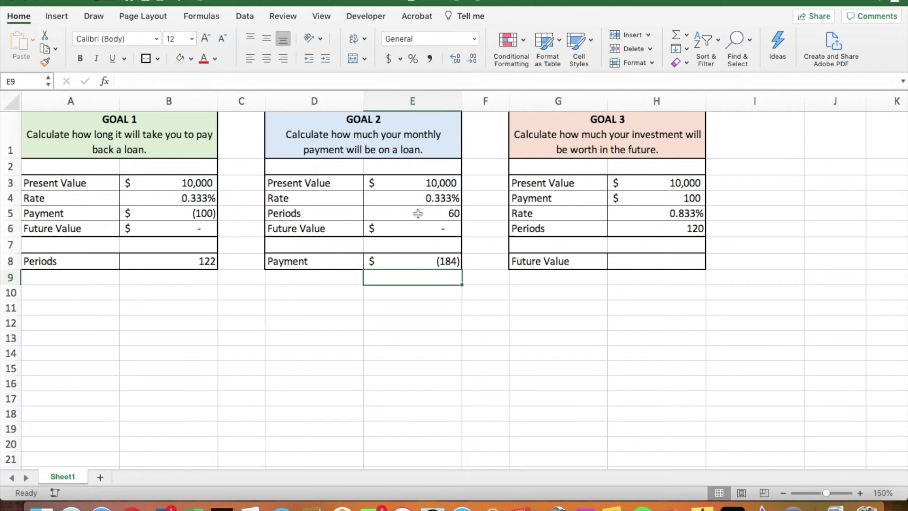
Step: Set the Goal 2 loan's number of periods in cell E5 to 122
click(418, 213)
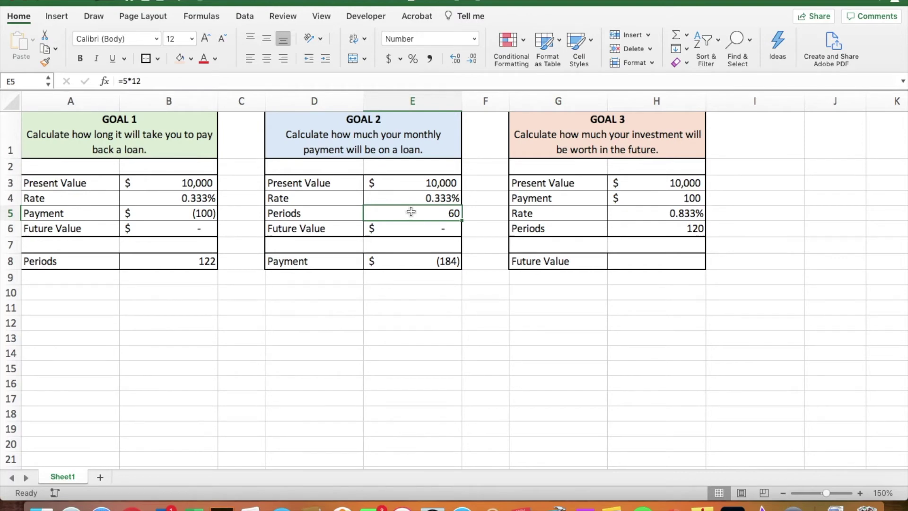
text(122)
key(Return)
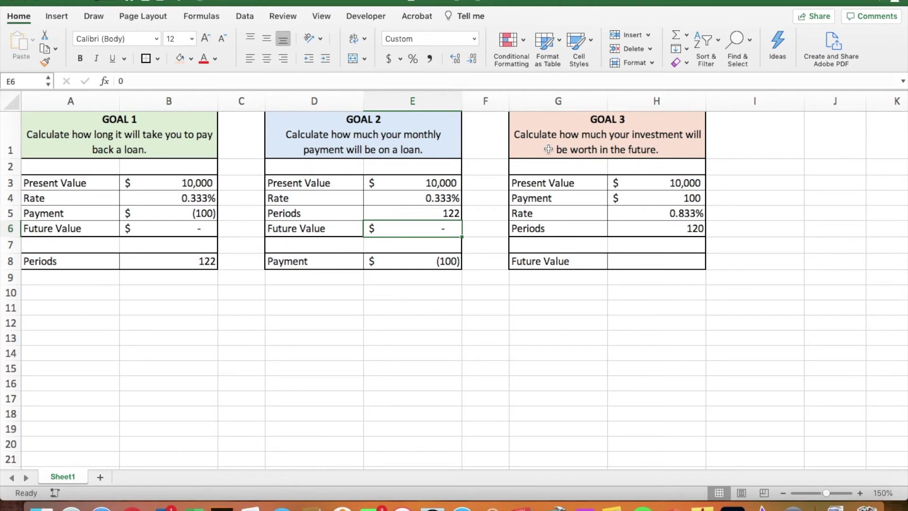
Step: Enter the Goal 3 monthly interest rate in cell H5 as 10/12%
click(648, 182)
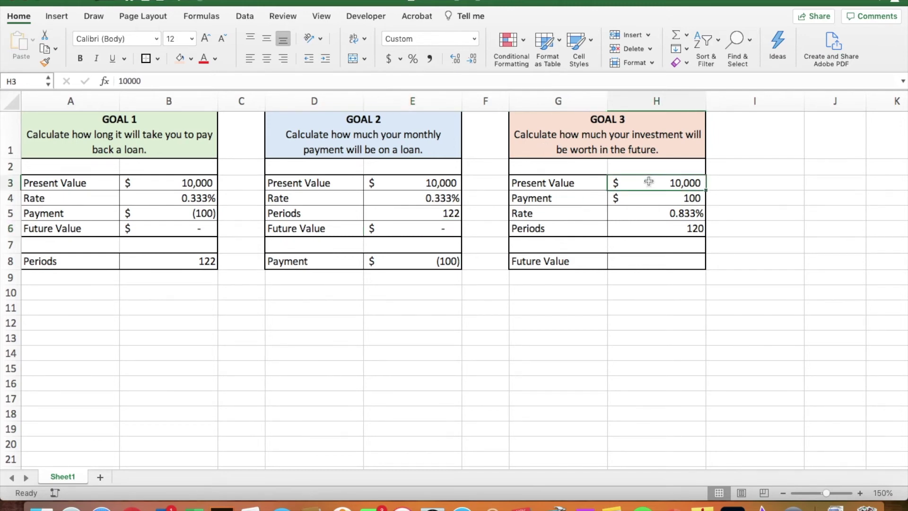
click(650, 199)
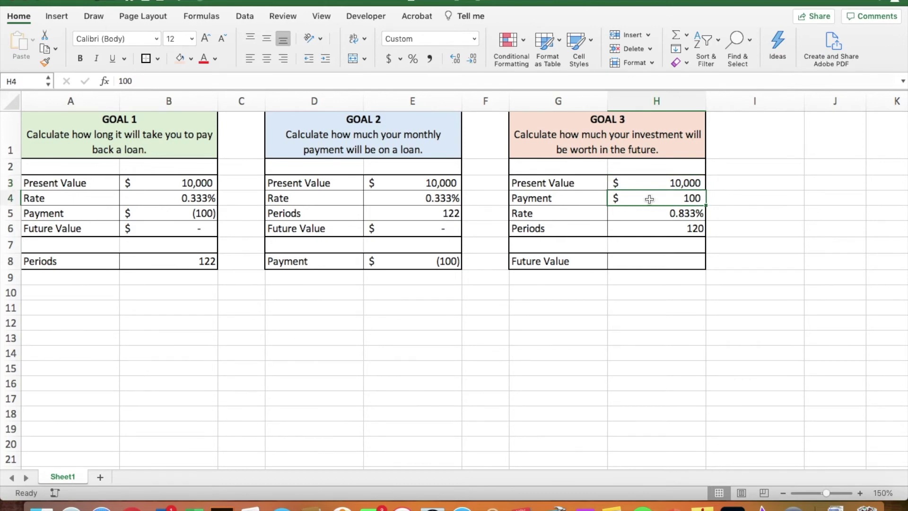
click(667, 214)
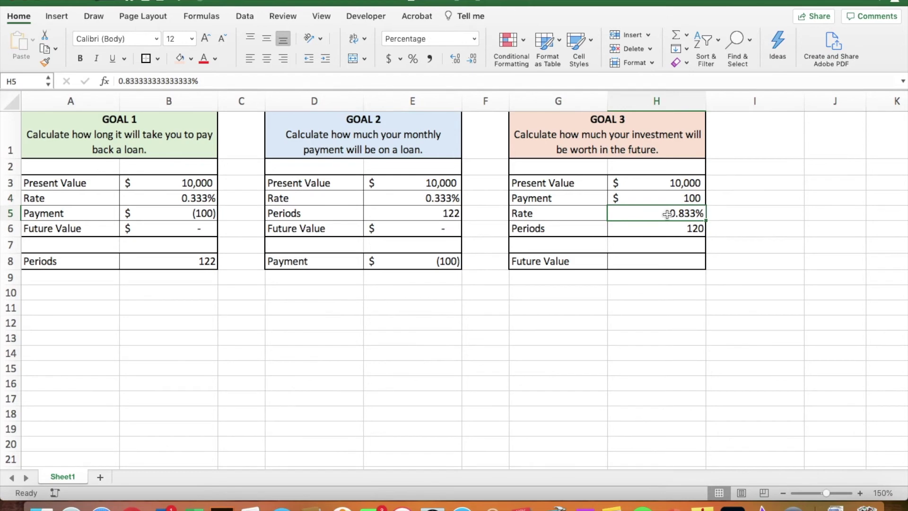
text(10)
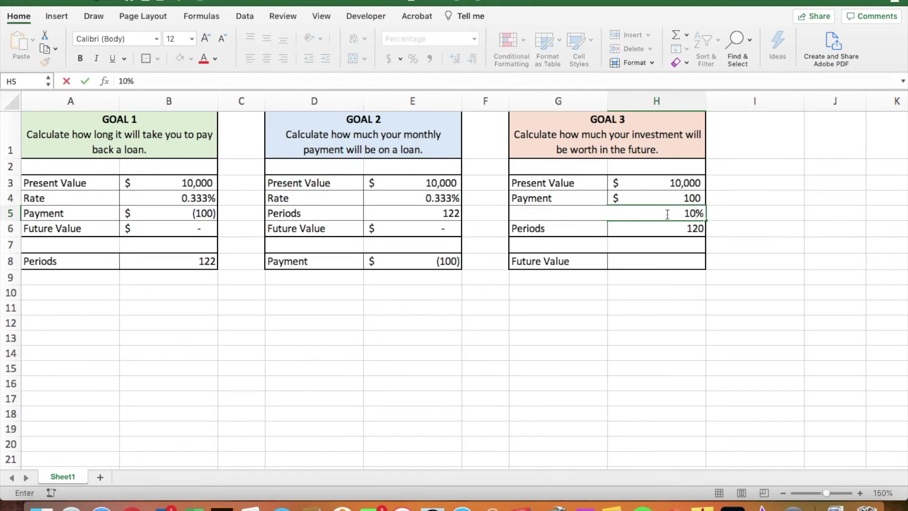
text(/12)
key(Return)
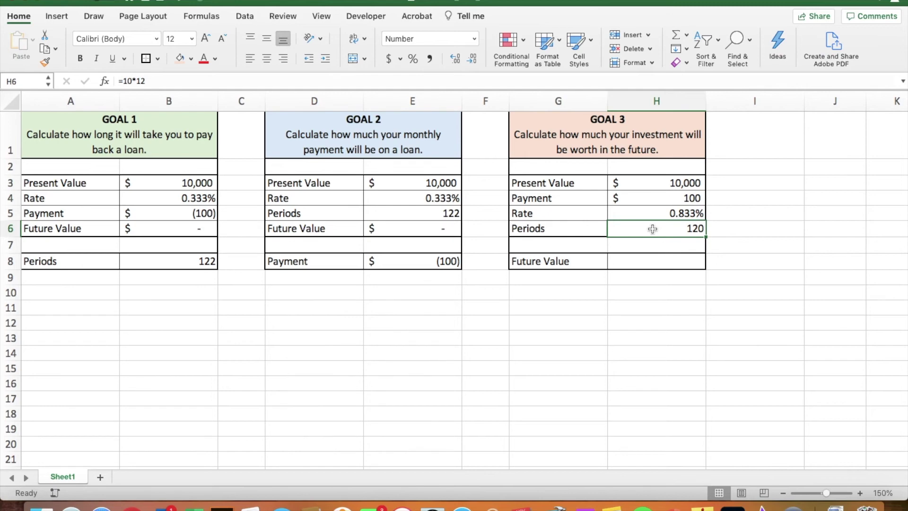
Step: Calculate the Goal 3 investment's future value in cell H8 with the FV function, using H5, H6, H4 and H3 as arguments
click(653, 261)
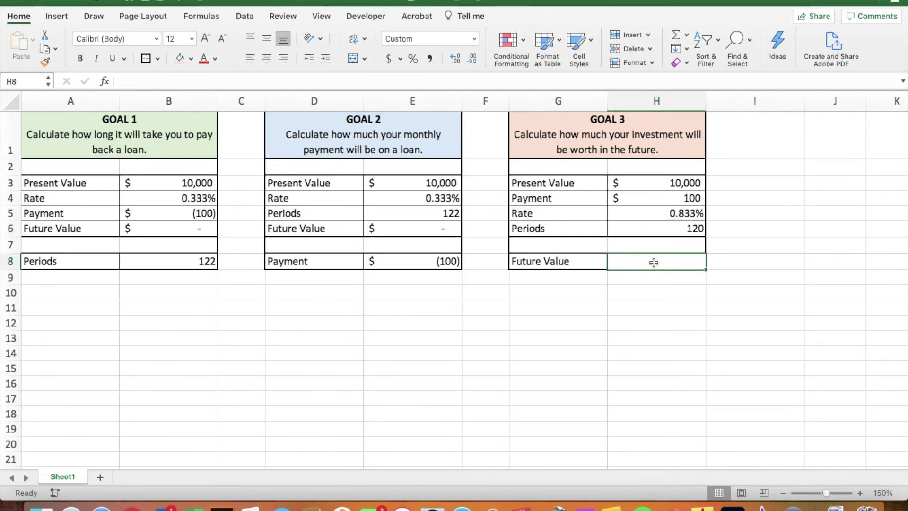
text(=)
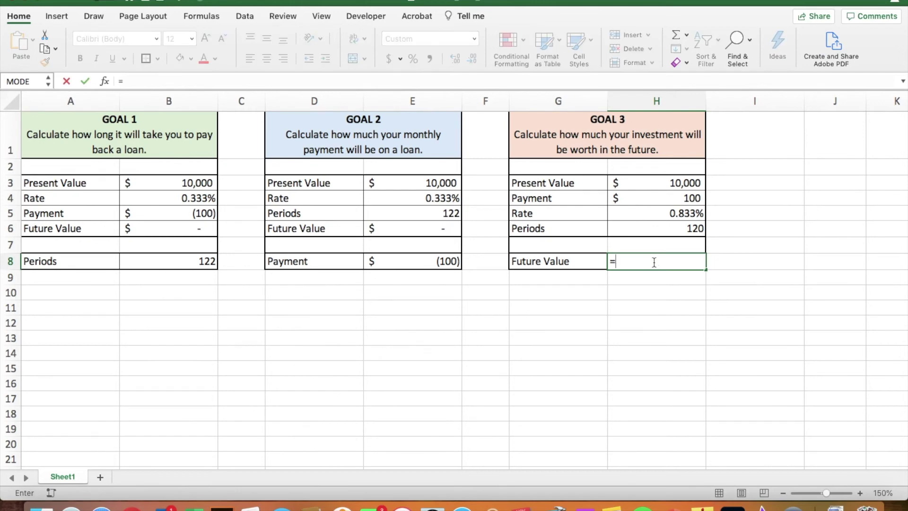
text(fv()
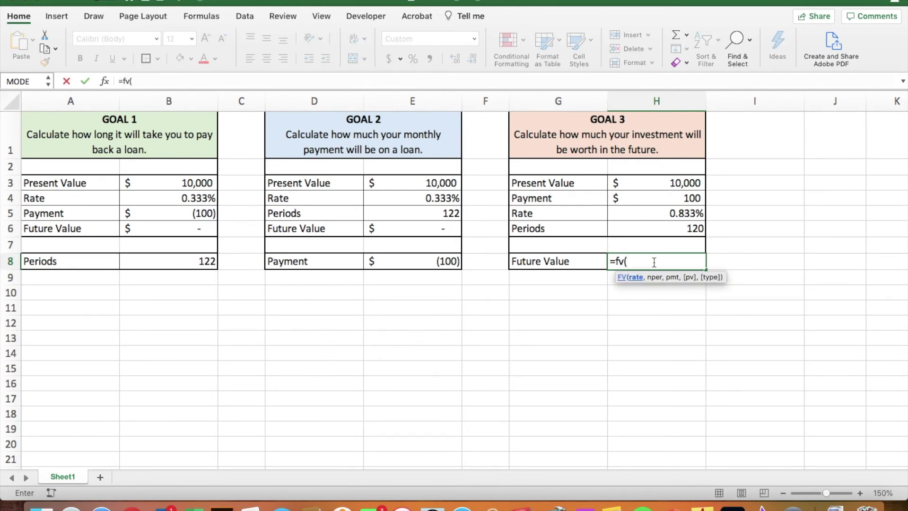
click(663, 215)
text(,)
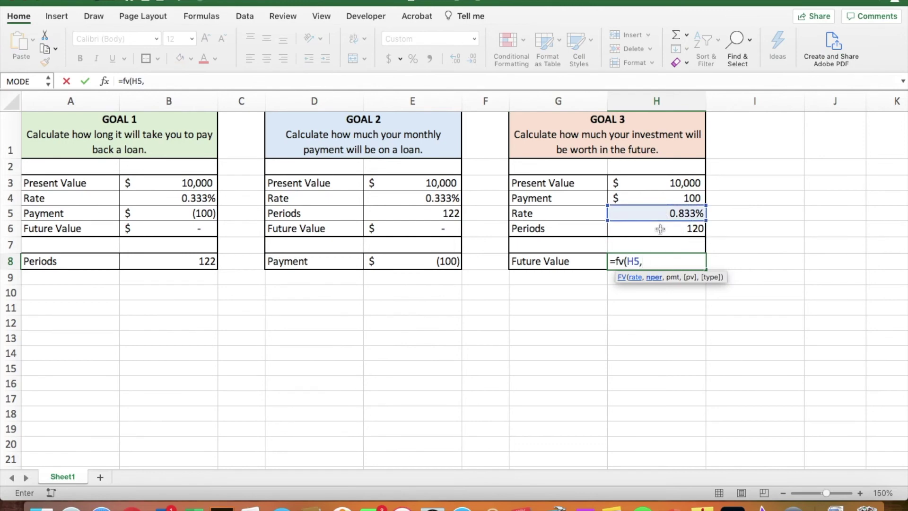
click(660, 229)
text(,)
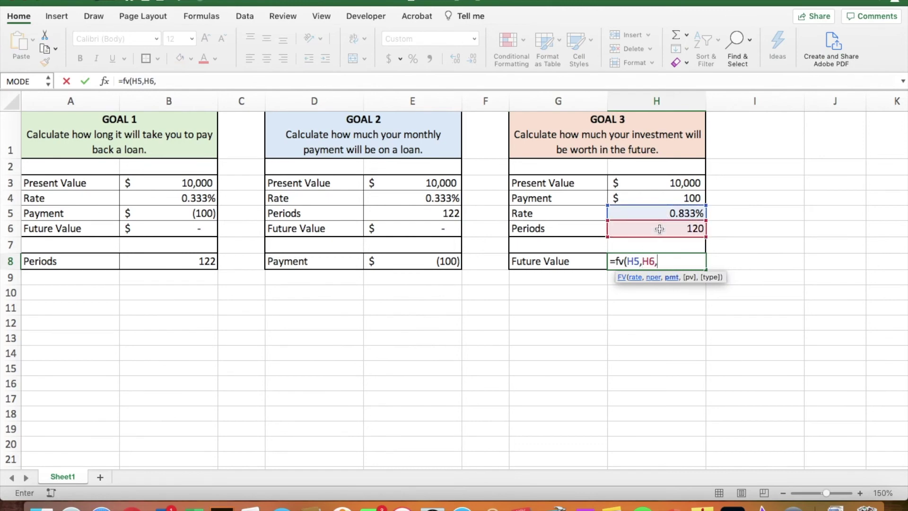
click(657, 196)
text(,)
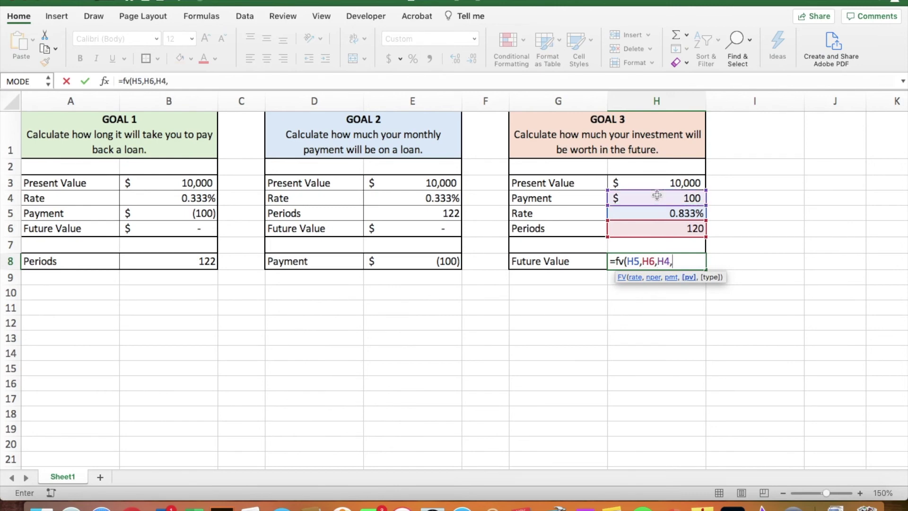
click(653, 184)
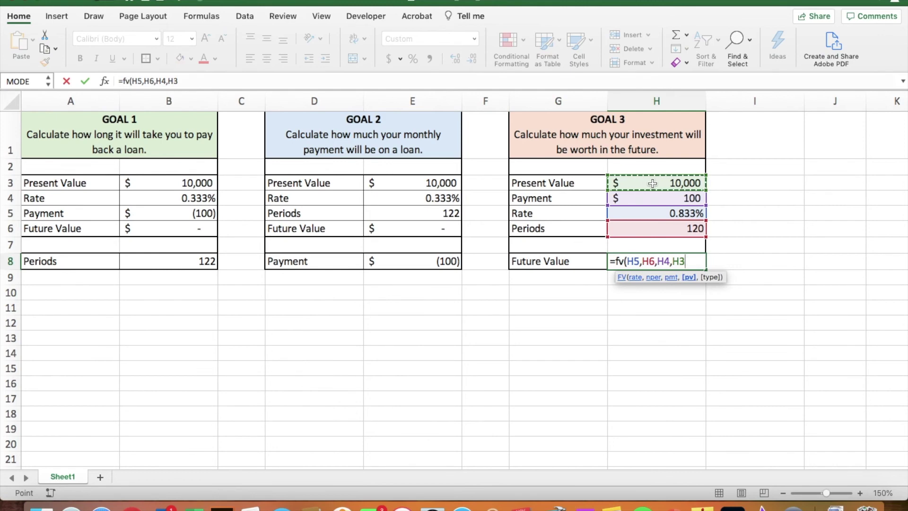
text())
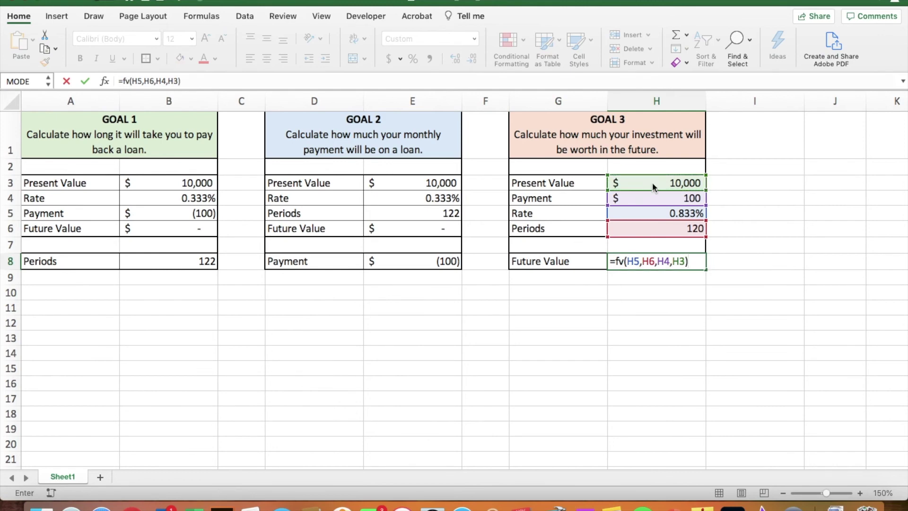
key(Return)
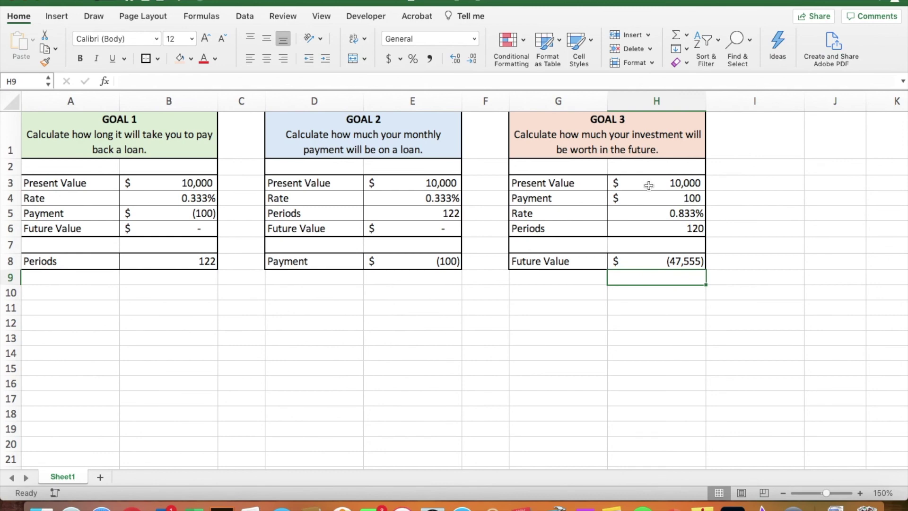
click(648, 261)
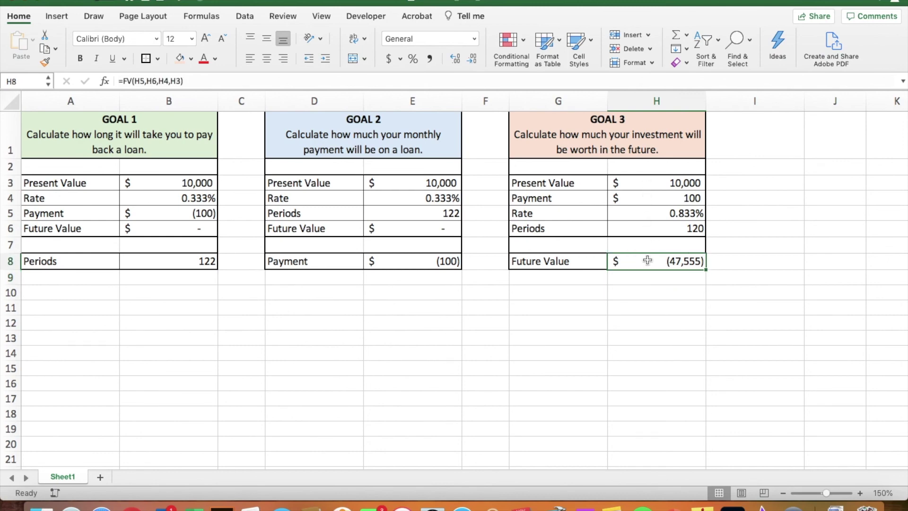